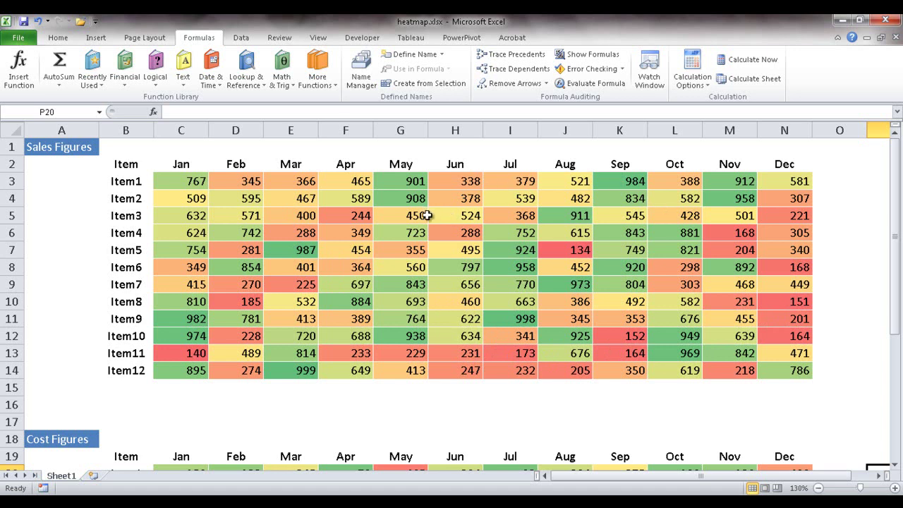
- Copy the Cost Figures table B19:N31 and paste it at A1 of Sheet2 as formulas and number formats only
left_click_drag(899, 203, 892, 365)
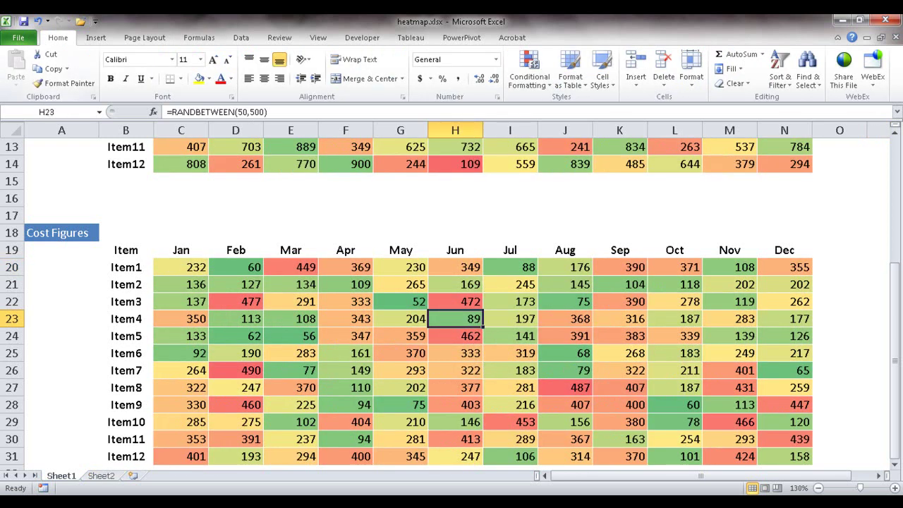
left_click_drag(125, 248, 772, 452)
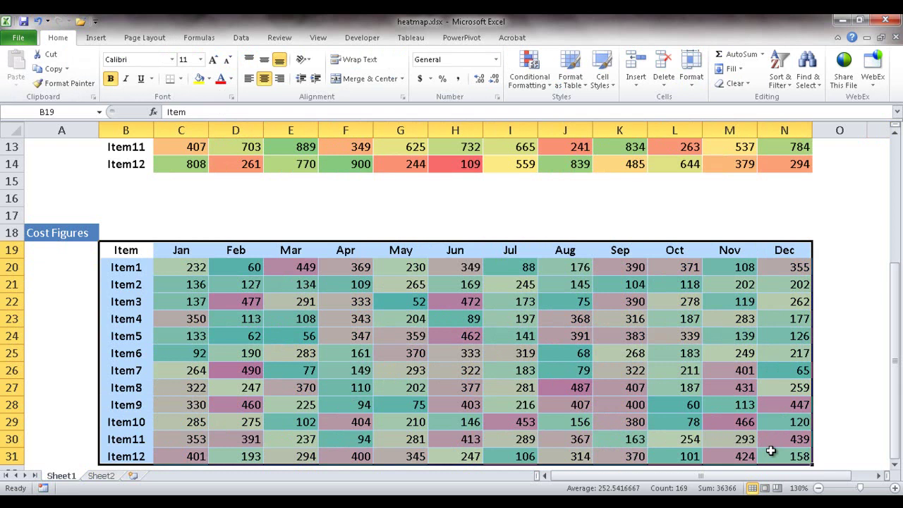
key("ctrl+c")
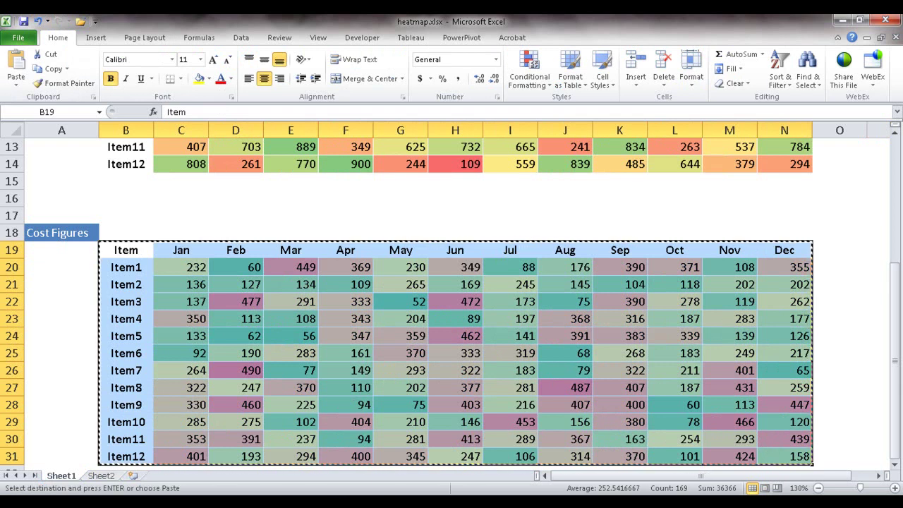
left_click(102, 477)
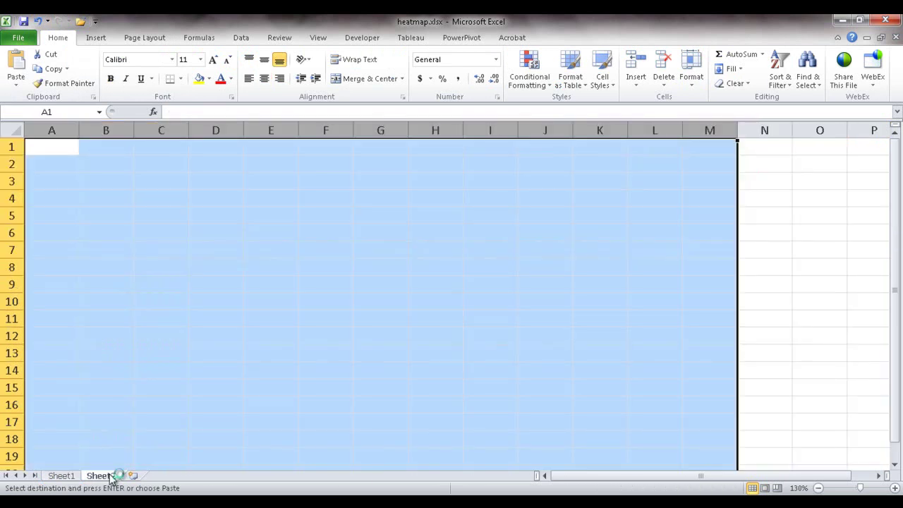
left_click(52, 147)
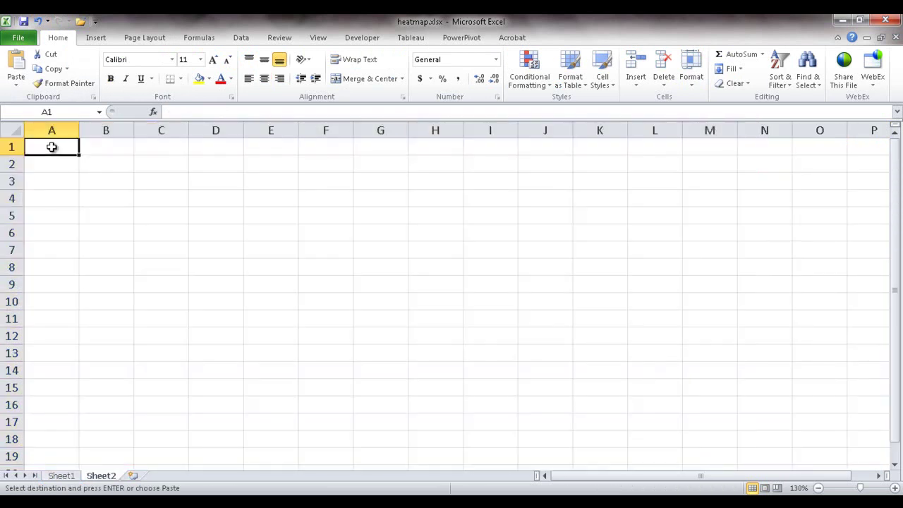
left_click(15, 84)
left_click(42, 215)
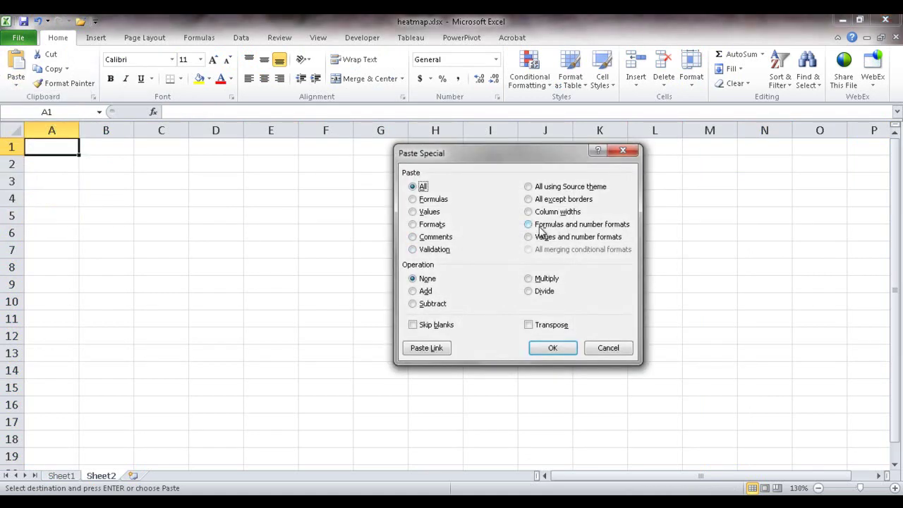
left_click(528, 224)
left_click(552, 348)
- Apply the Red - Yellow - Green Color Scale conditional formatting to the monthly figures in B2:M13
left_click(114, 166)
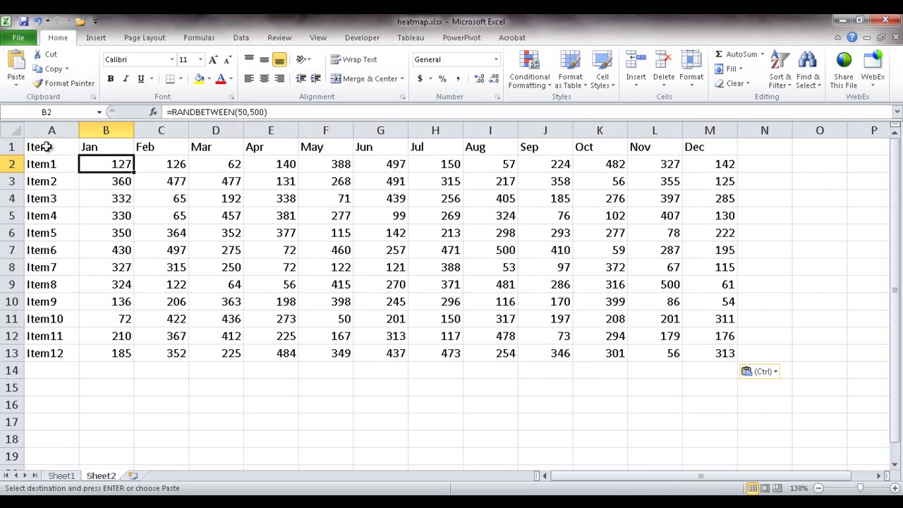
left_click_drag(117, 164, 714, 344)
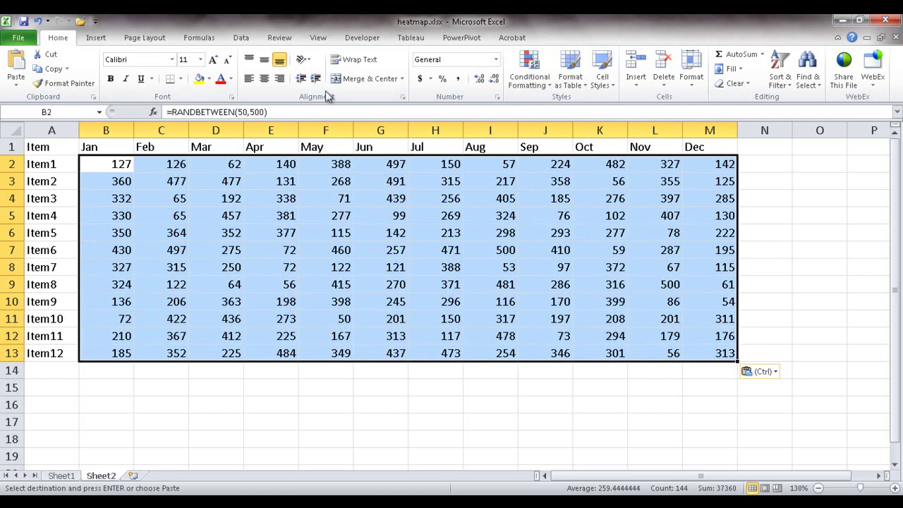
left_click(546, 86)
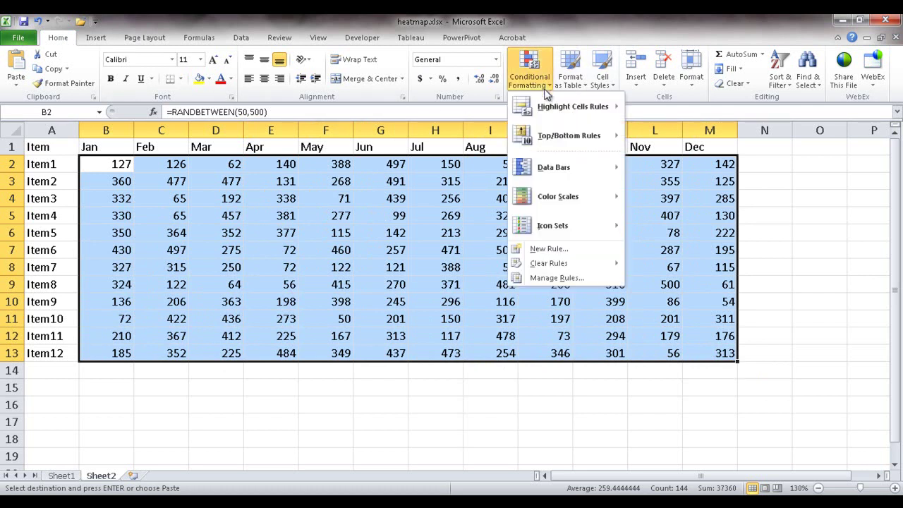
mouse_move(574, 212)
mouse_move(556, 196)
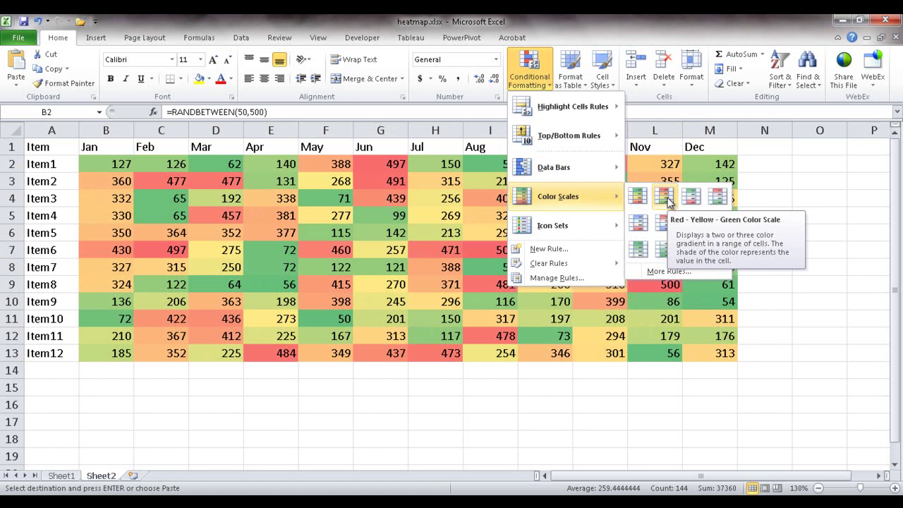
key("Escape")
left_click(326, 203)
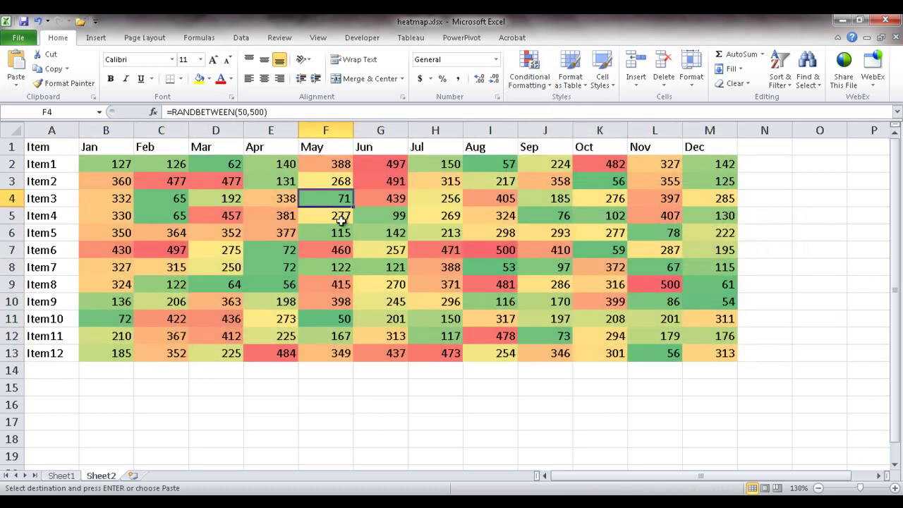
left_click(498, 427)
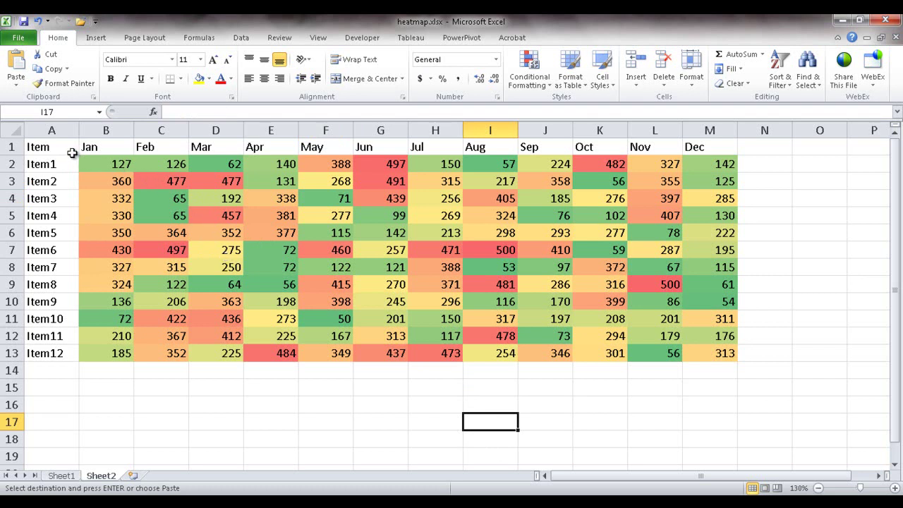
- Center the header labels from Item to Dec in A1:M1
left_click_drag(62, 151, 690, 145)
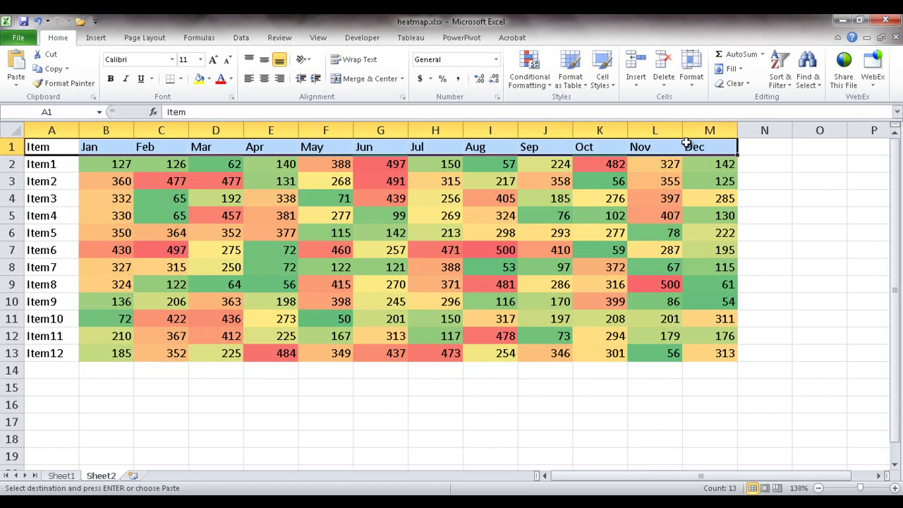
left_click(262, 82)
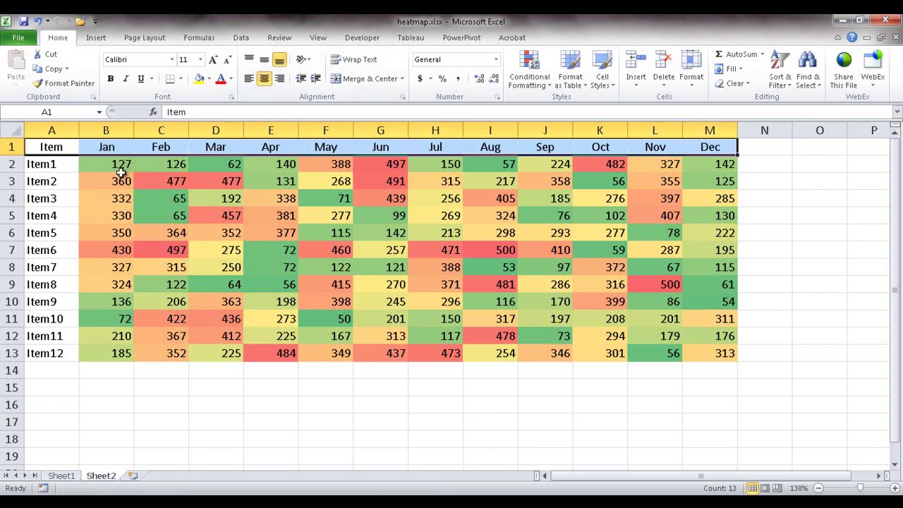
left_click(186, 388)
left_click(245, 405)
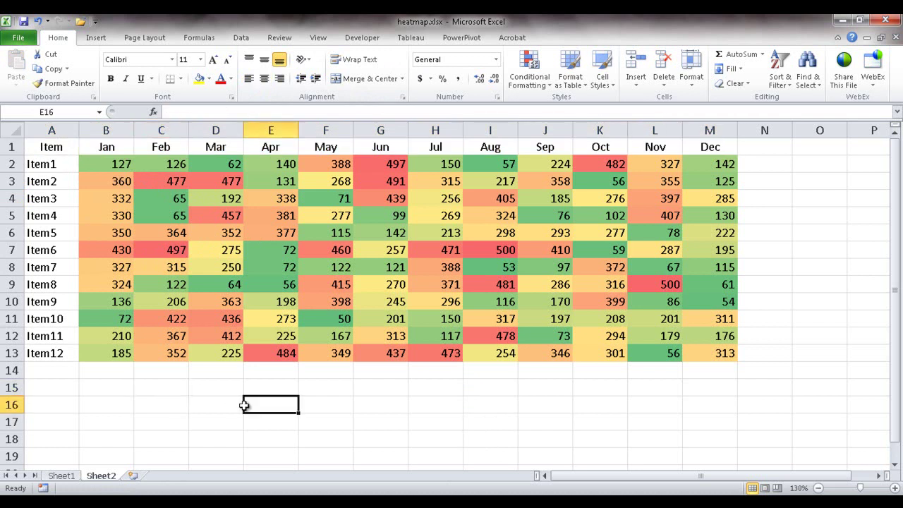
- Hide the gridlines on Sheet2
key("Home")
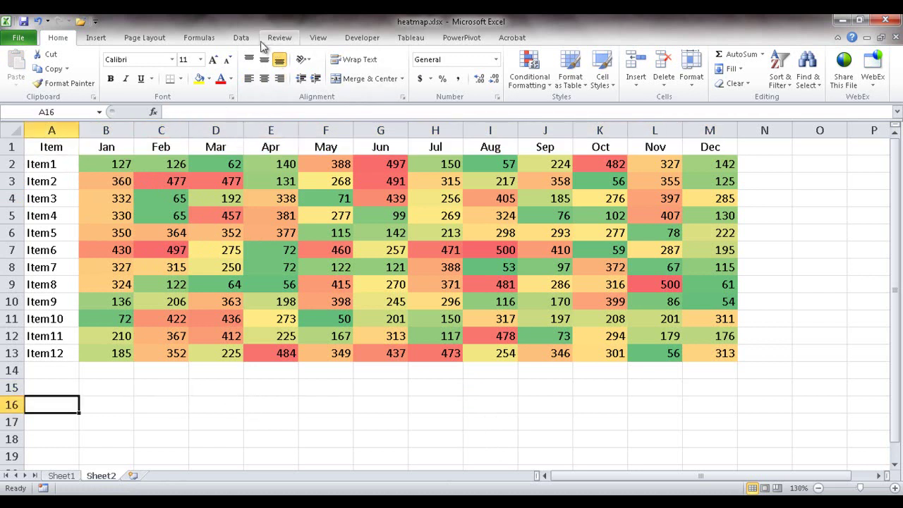
left_click(308, 39)
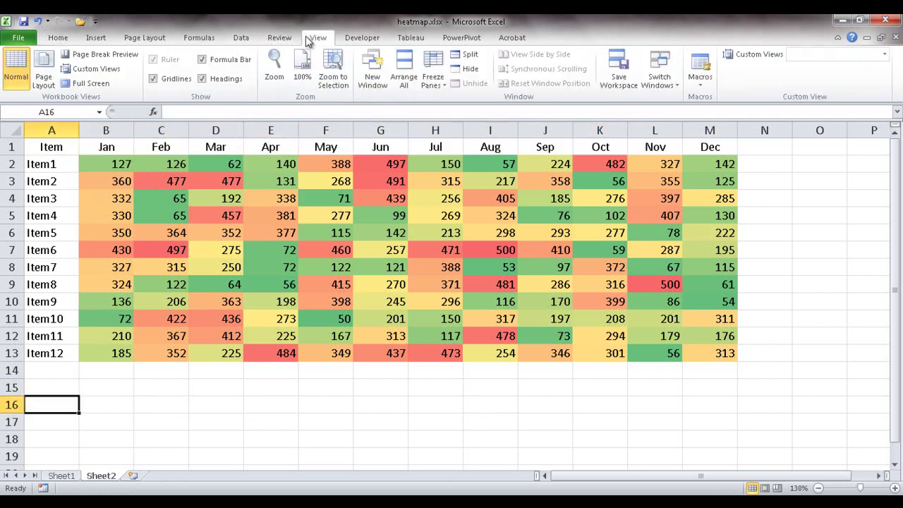
left_click(155, 79)
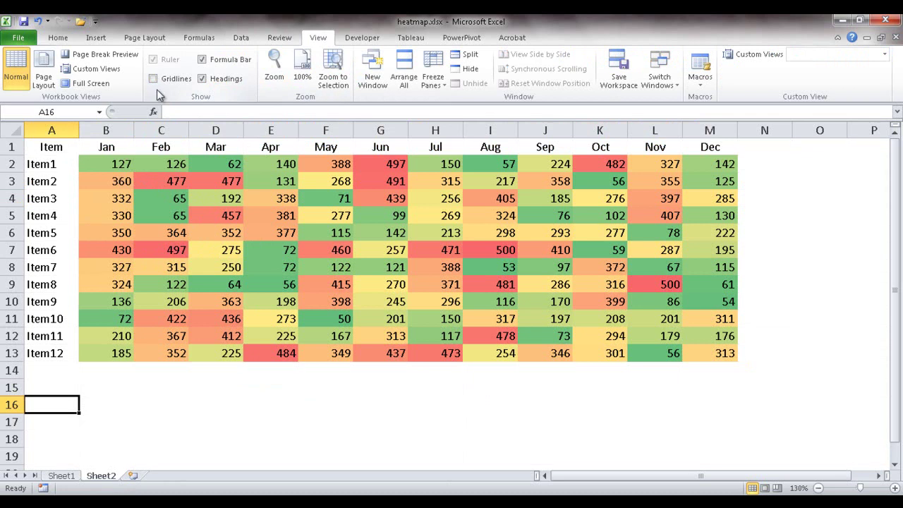
left_click(267, 436)
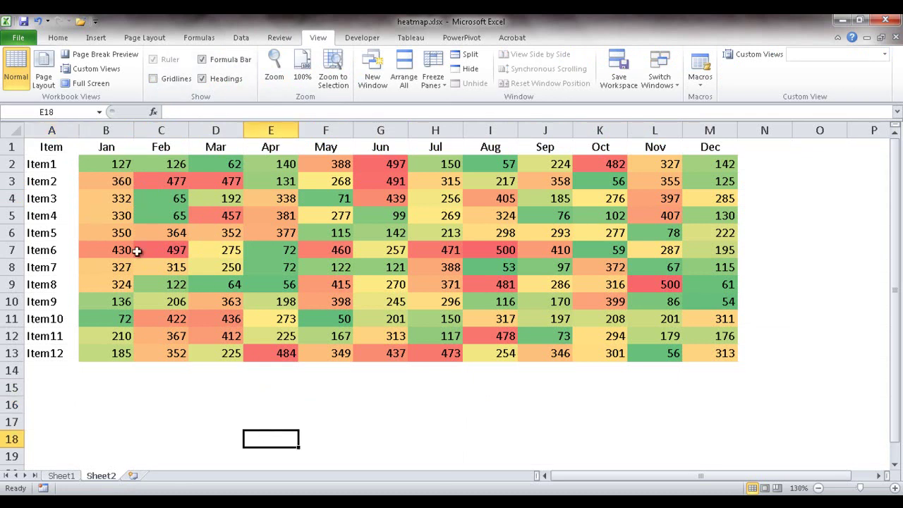
- Compare with the cost heat map on Sheet1, and add white inside borders to the figures in B2:M13 on Sheet2
left_click(61, 476)
left_click(237, 338)
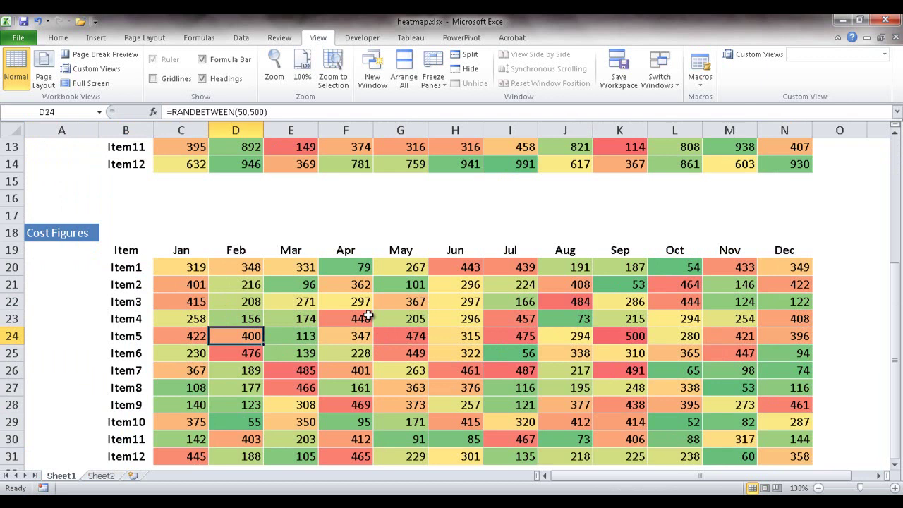
left_click(106, 476)
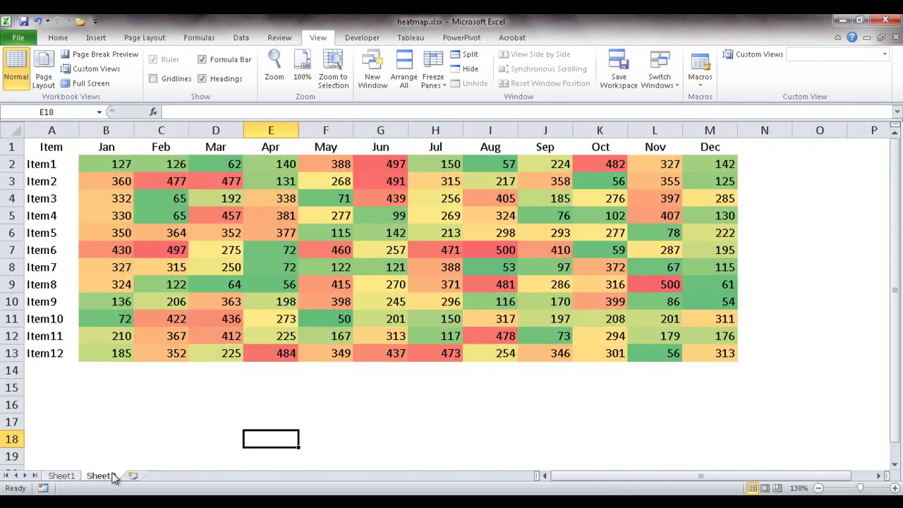
left_click_drag(106, 164, 702, 351)
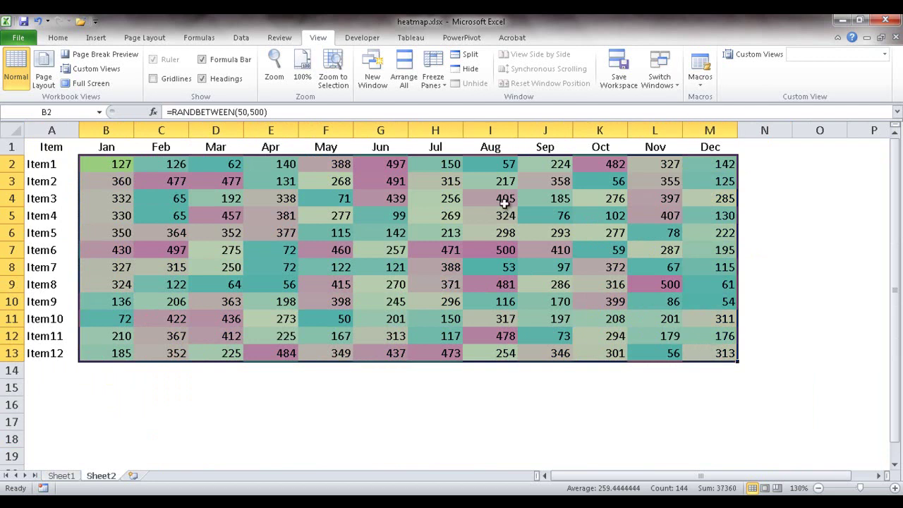
right_click(396, 190)
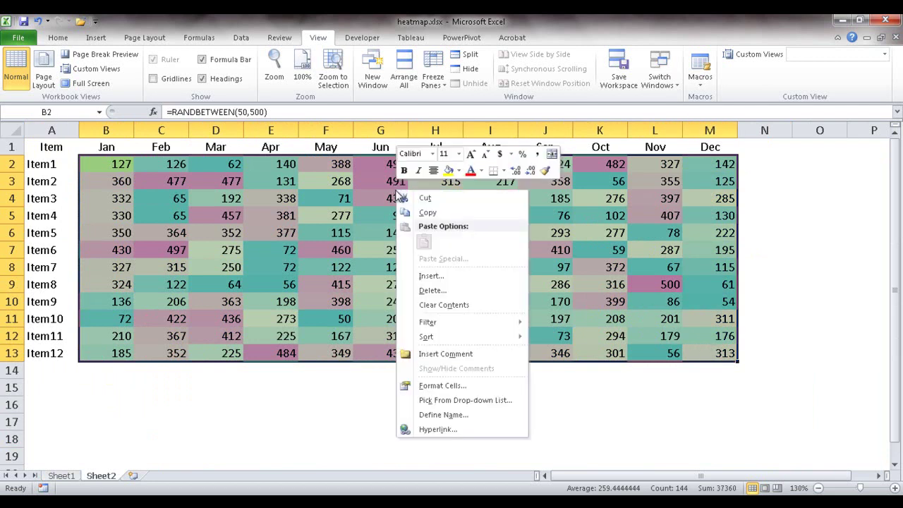
left_click(464, 388)
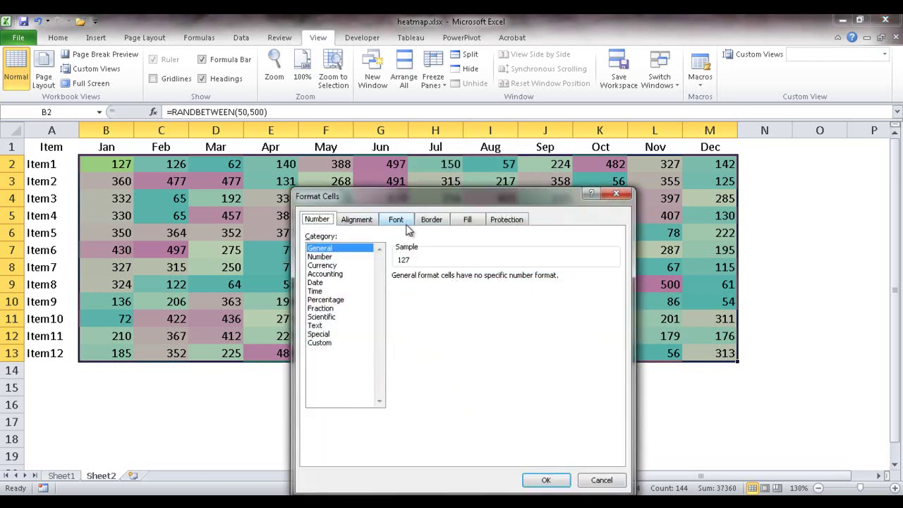
left_click(432, 220)
left_click_drag(449, 196, 442, 186)
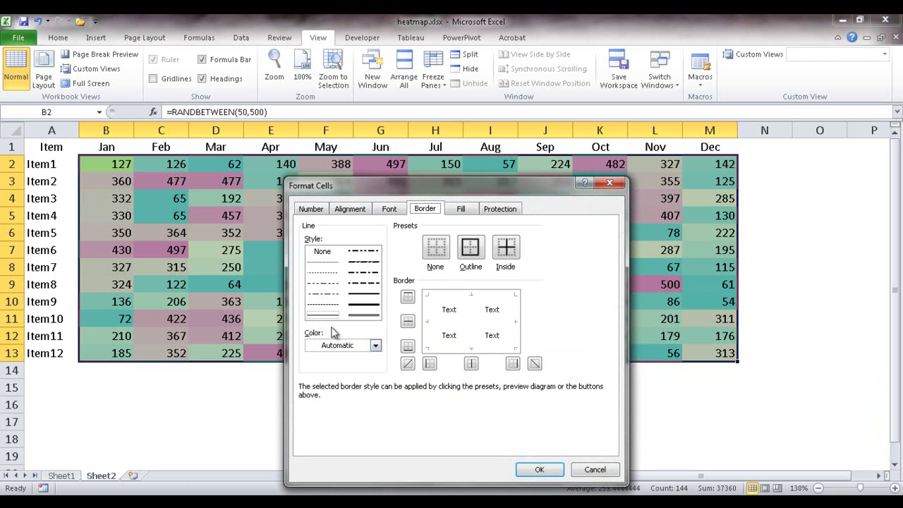
left_click(375, 345)
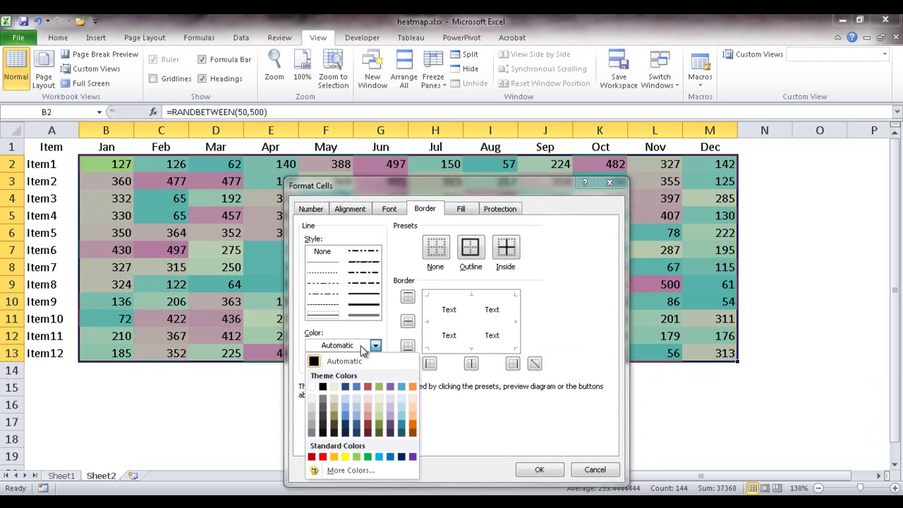
left_click(312, 387)
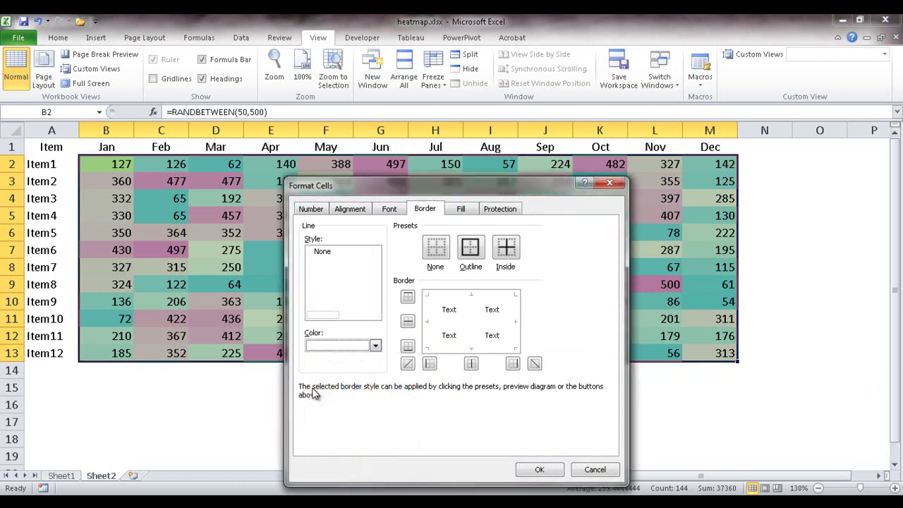
left_click(506, 252)
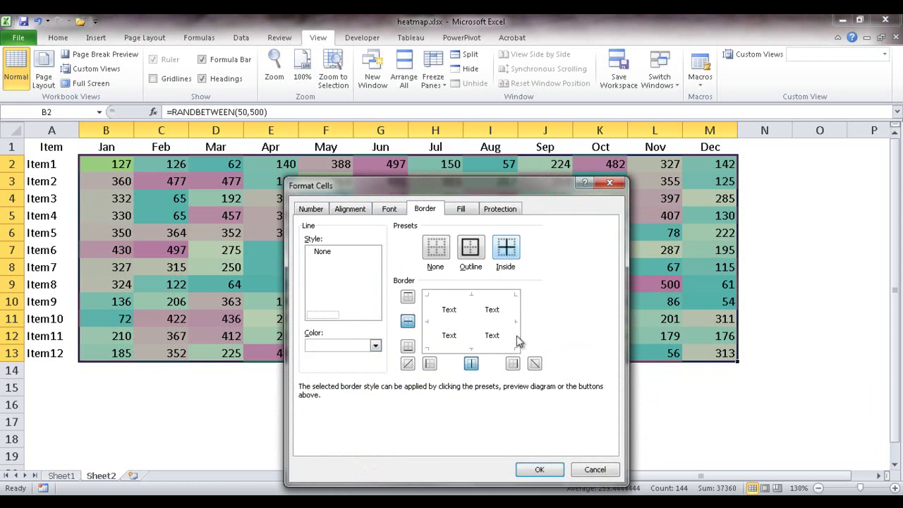
left_click(537, 470)
left_click(521, 439)
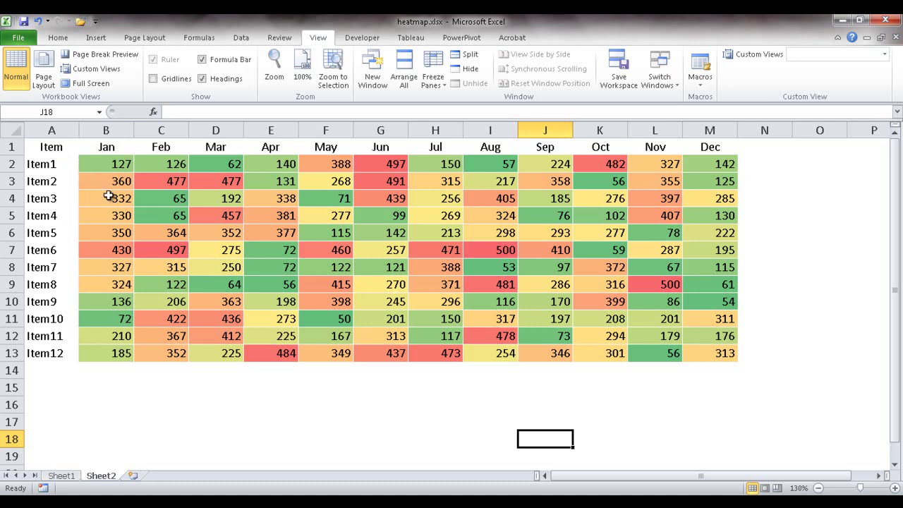
- Insert an empty row above the header row on Sheet2
left_click(10, 147)
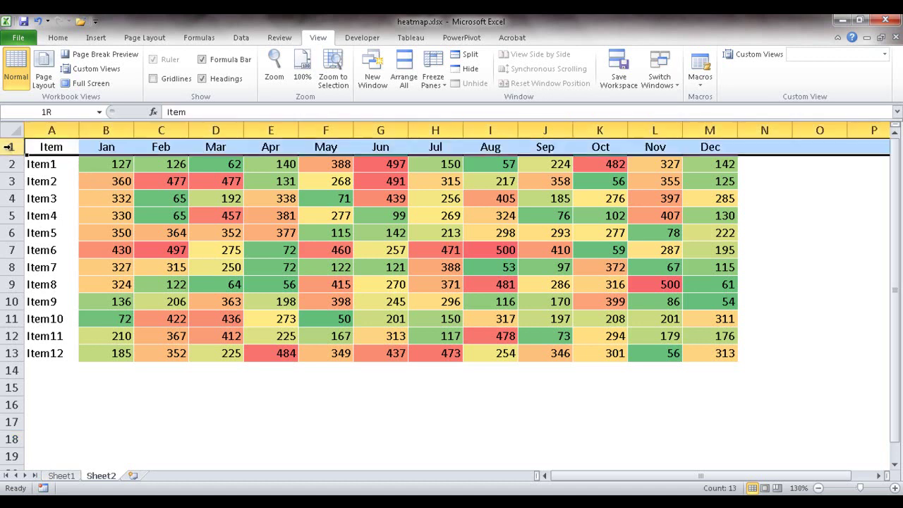
right_click(10, 147)
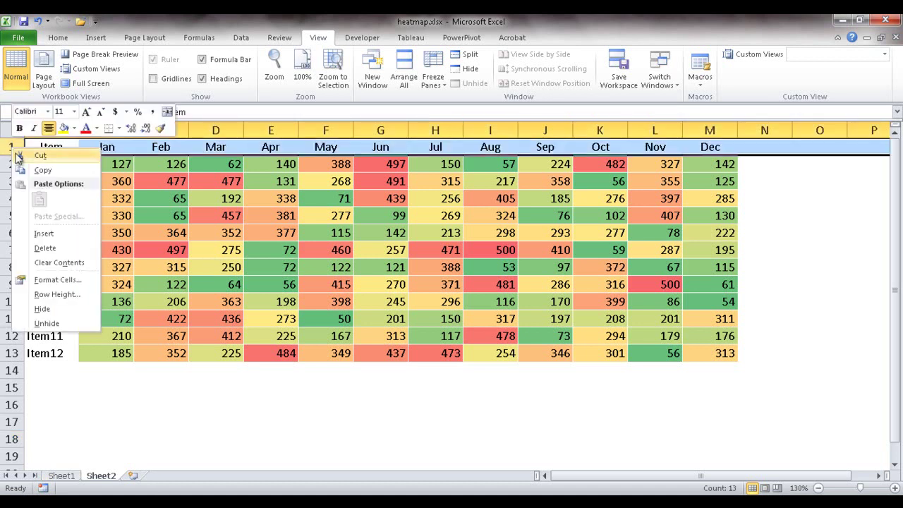
left_click(63, 233)
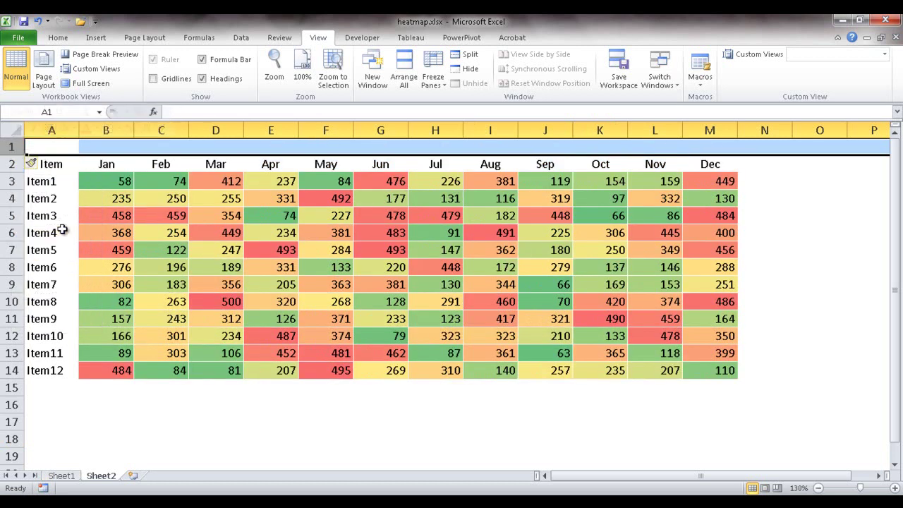
left_click(38, 130)
right_click(37, 124)
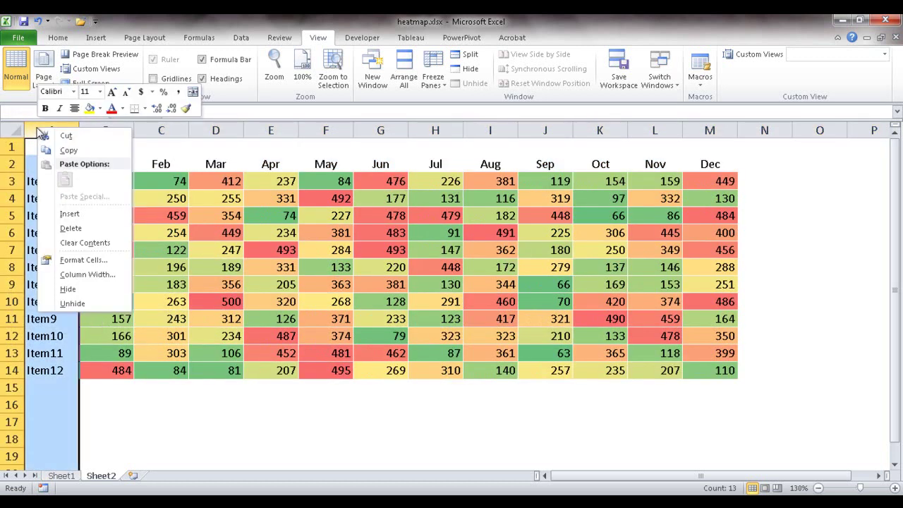
left_click(71, 228)
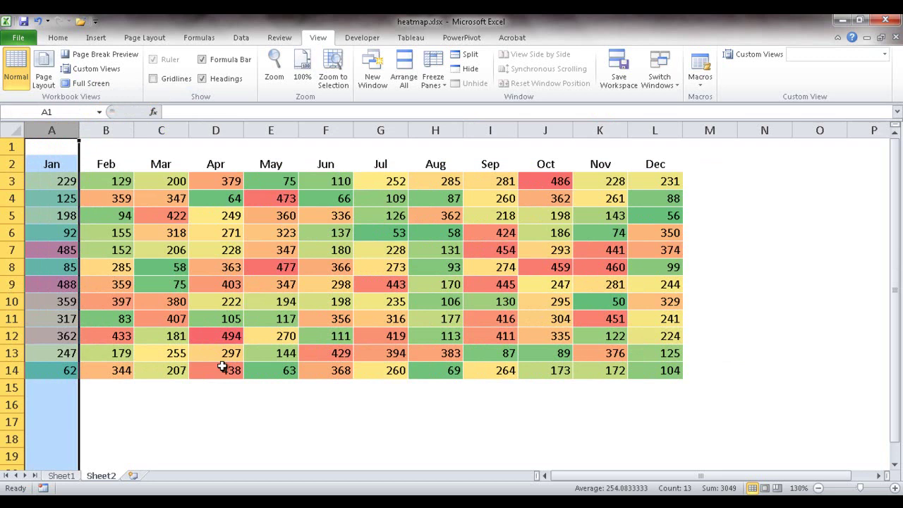
key("ctrl+z")
- Insert an empty column before the Item column on Sheet2
right_click(55, 133)
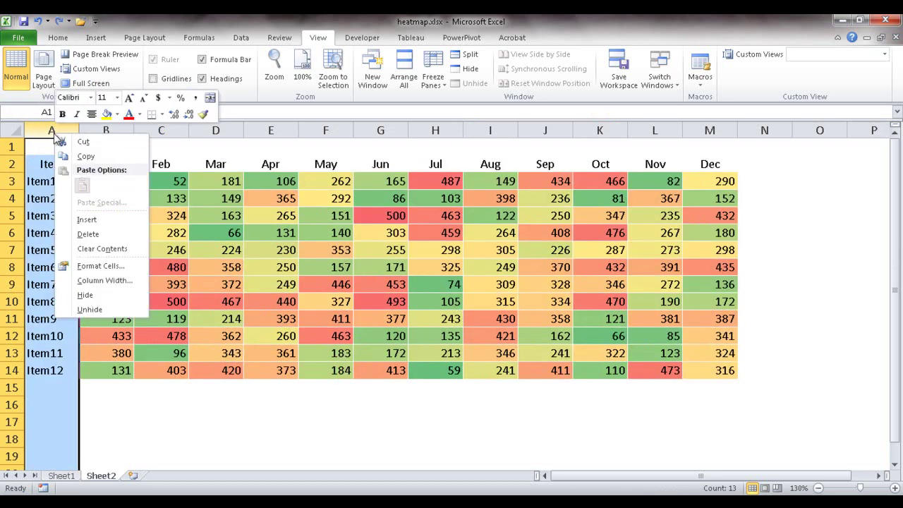
left_click(102, 219)
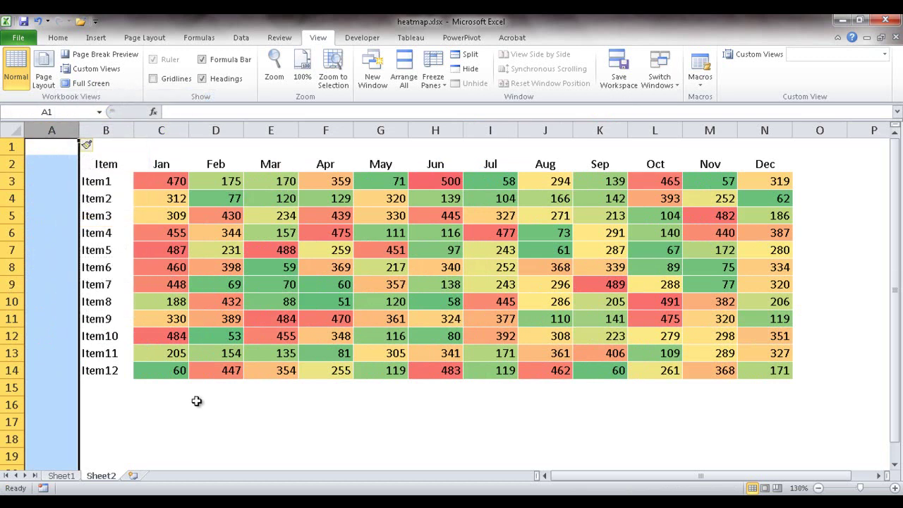
left_click(230, 441)
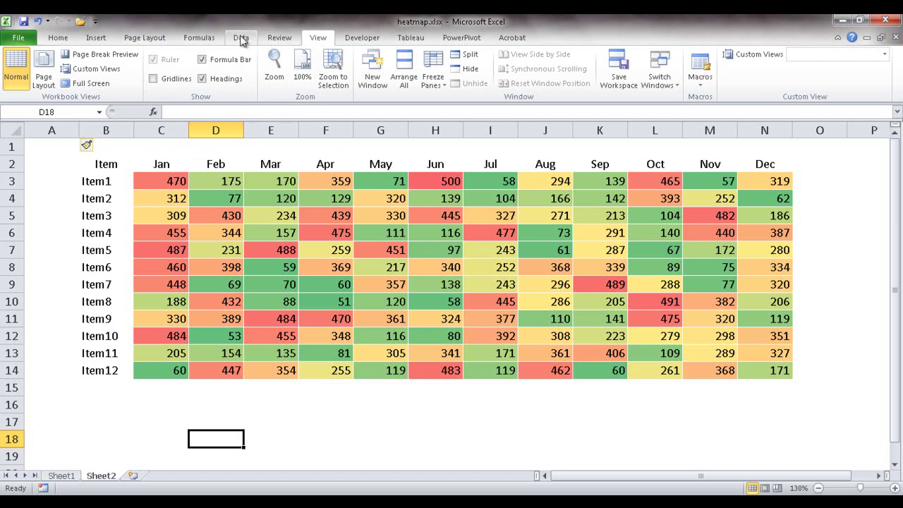
- Recalculate the workbook seven times to refresh the monthly figures and the color scale in C3:N14 on Sheet2
left_click(205, 38)
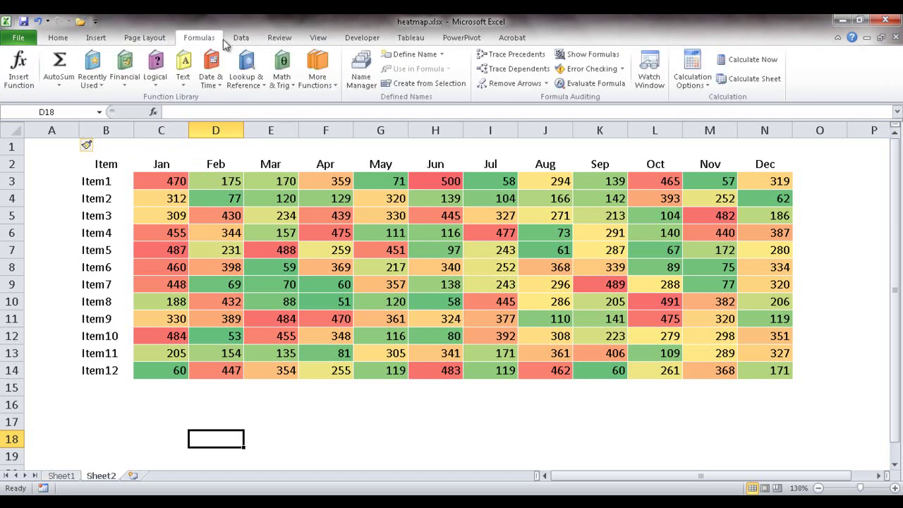
left_click(752, 63)
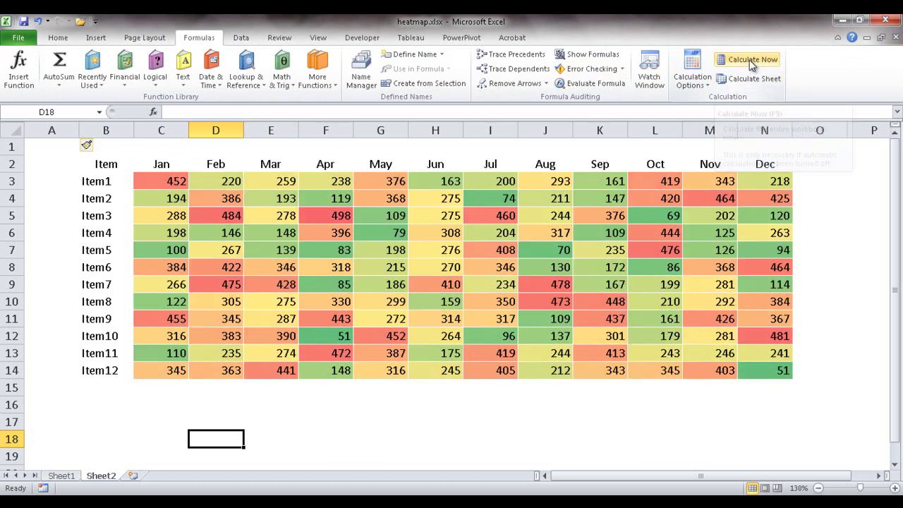
left_click(752, 62)
left_click(752, 62)
left_click(752, 62)
left_click(752, 62)
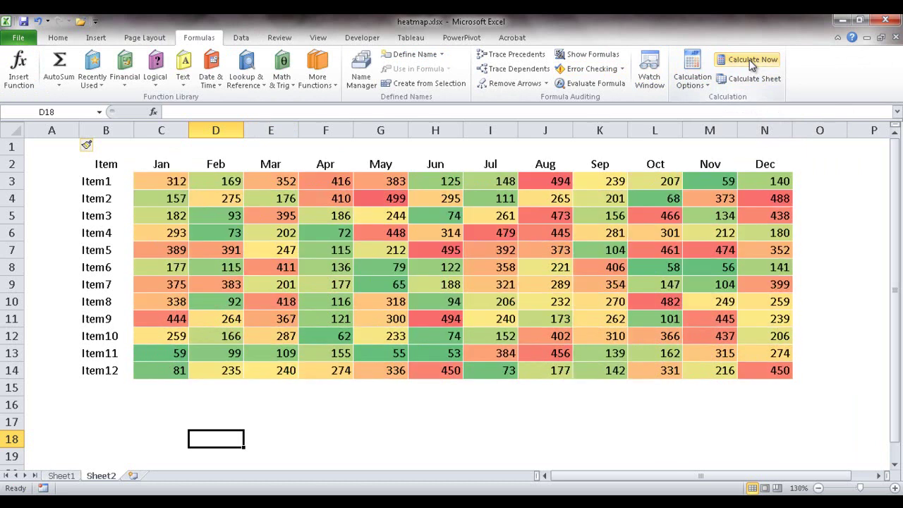
left_click(752, 62)
left_click(752, 62)
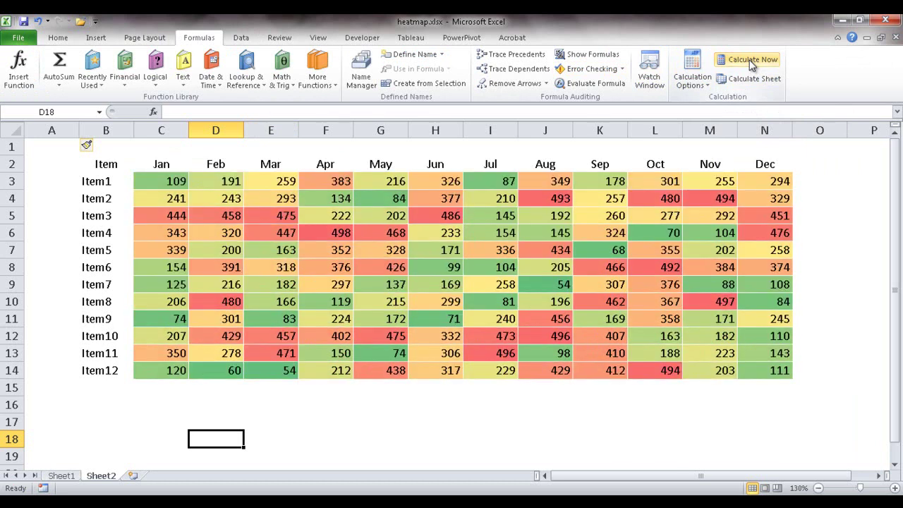